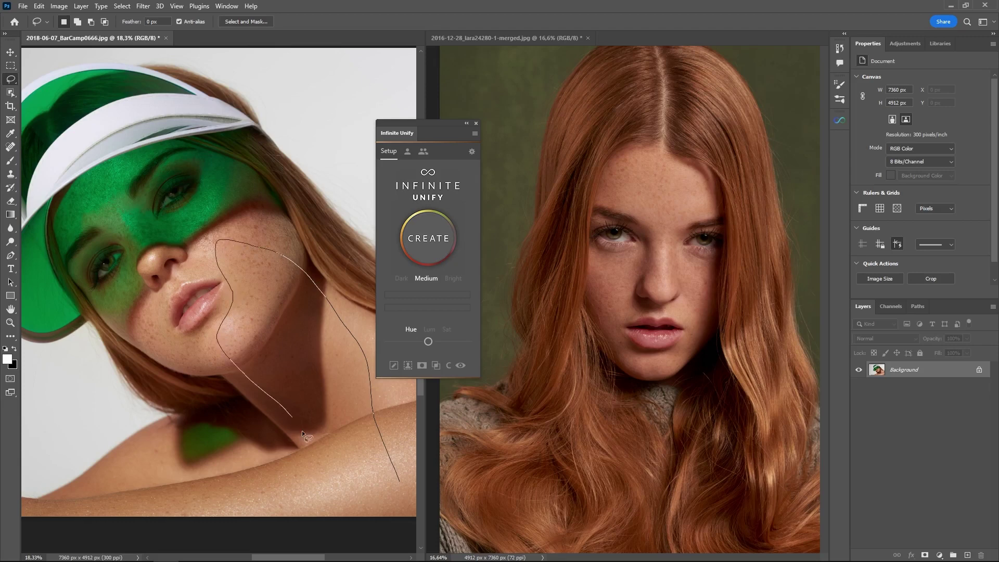
# Step: Close the skin lasso, create an Infinite Unify skin-tone layer, and toggle it repeatedly against the original
pyautogui.moveTo(302, 430)
pyautogui.mouseDown()
pyautogui.moveTo(333, 479)
pyautogui.moveTo(393, 487)
pyautogui.mouseUp()
pyautogui.click(440, 247)
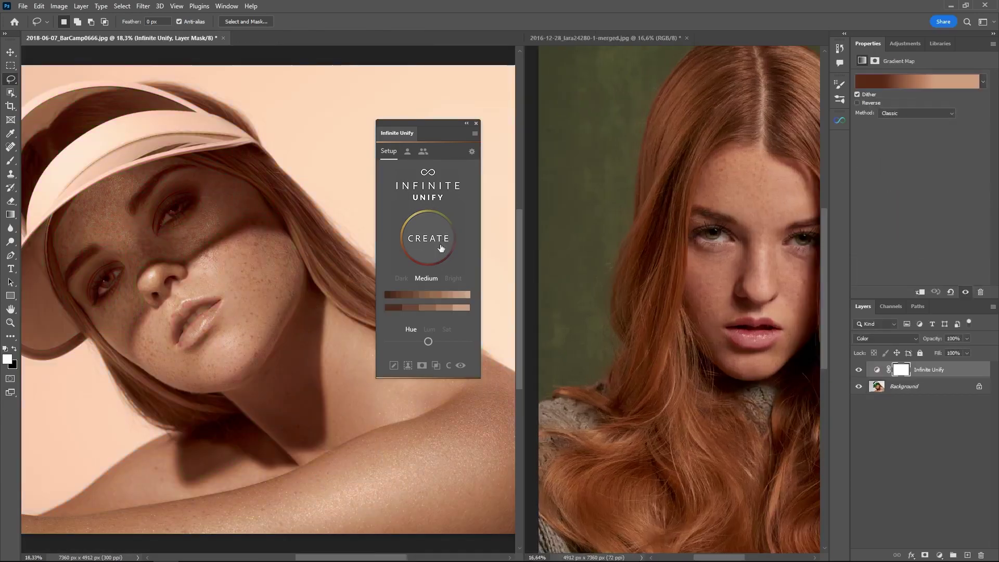
pyautogui.click(858, 371)
pyautogui.click(859, 371)
pyautogui.click(859, 370)
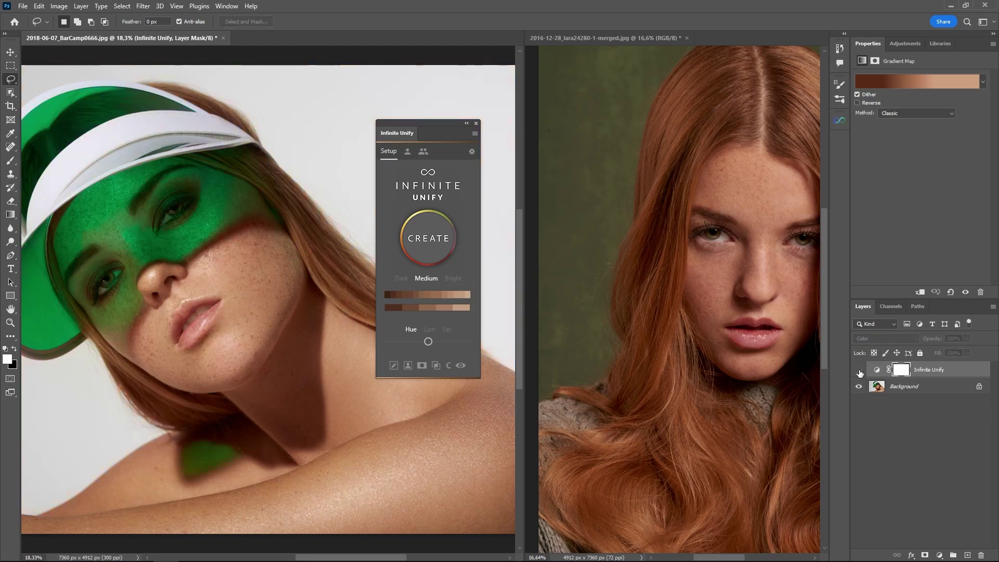
pyautogui.click(859, 370)
pyautogui.click(859, 371)
pyautogui.click(859, 371)
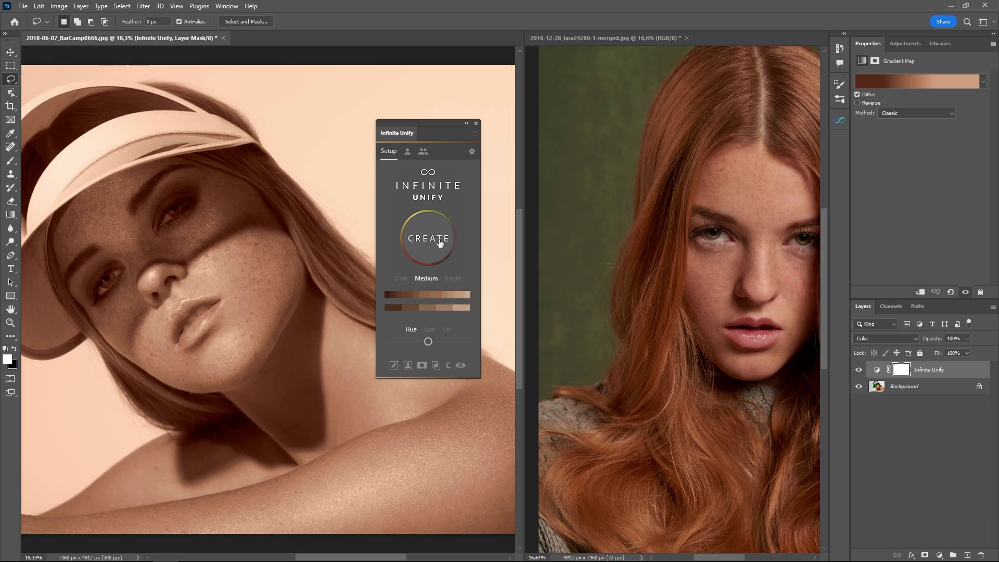
# Step: Add the left portrait's current skin gradient to the User Layers list as a new swatch
pyautogui.click(407, 154)
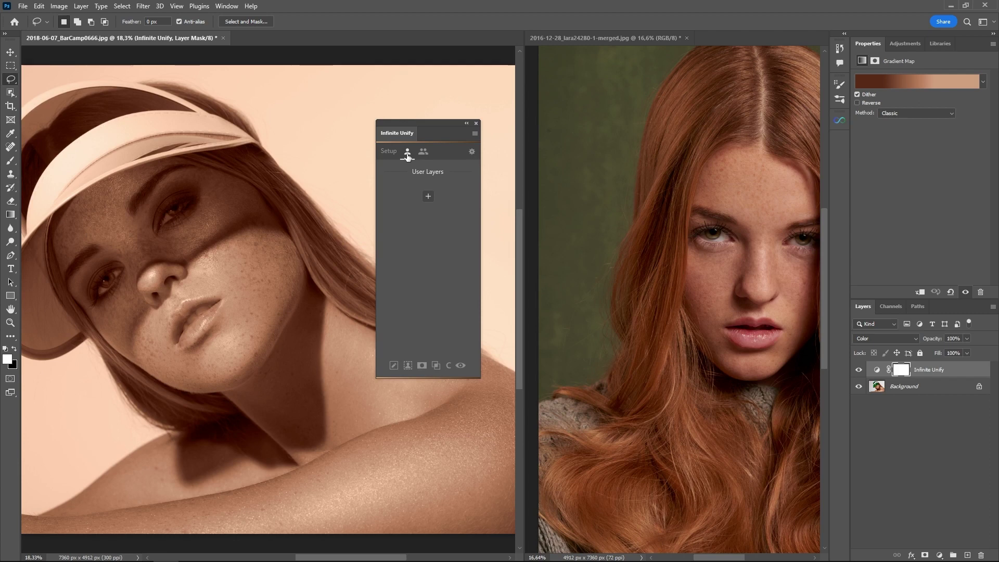
pyautogui.click(428, 197)
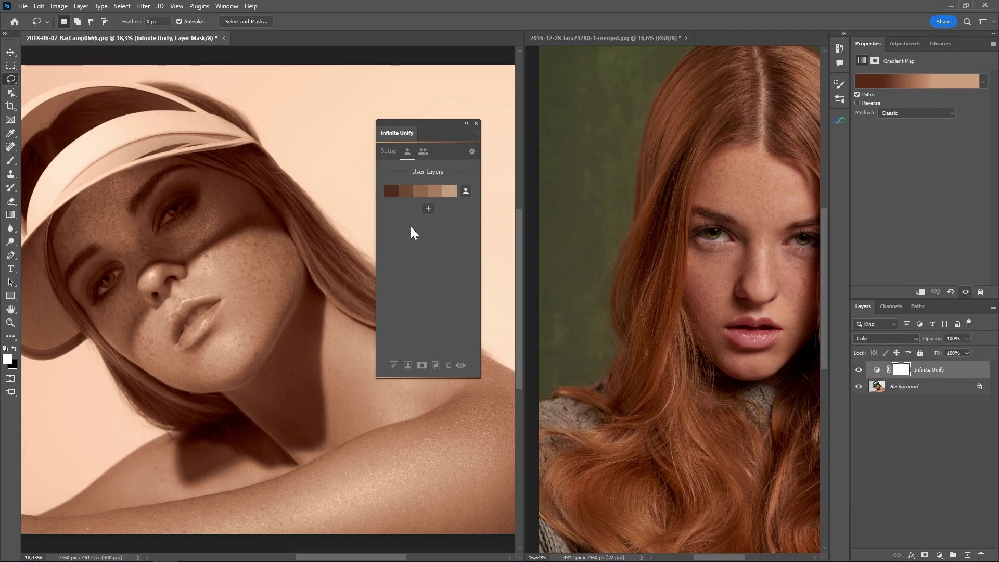
pyautogui.click(419, 192)
# Step: Apply the saved skin swatch to the right portrait, then drag that layer to the trash
pyautogui.click(617, 37)
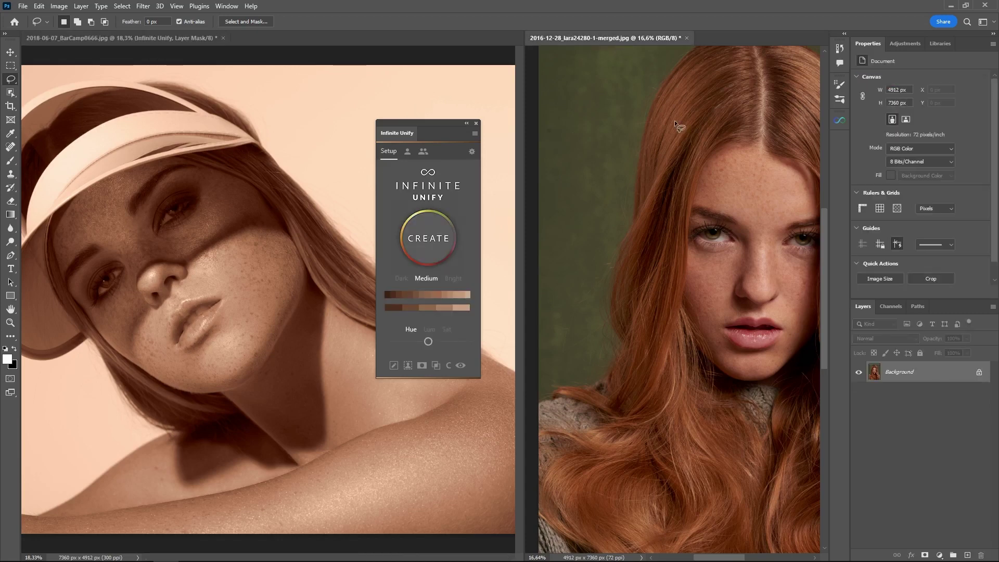
pyautogui.moveTo(767, 195); pyautogui.dragTo(704, 201)
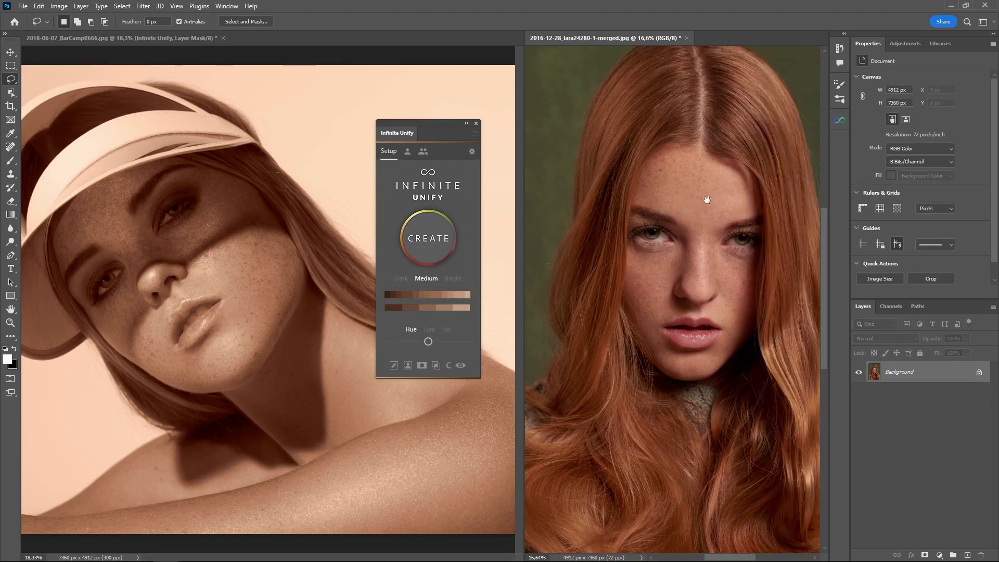
pyautogui.click(408, 153)
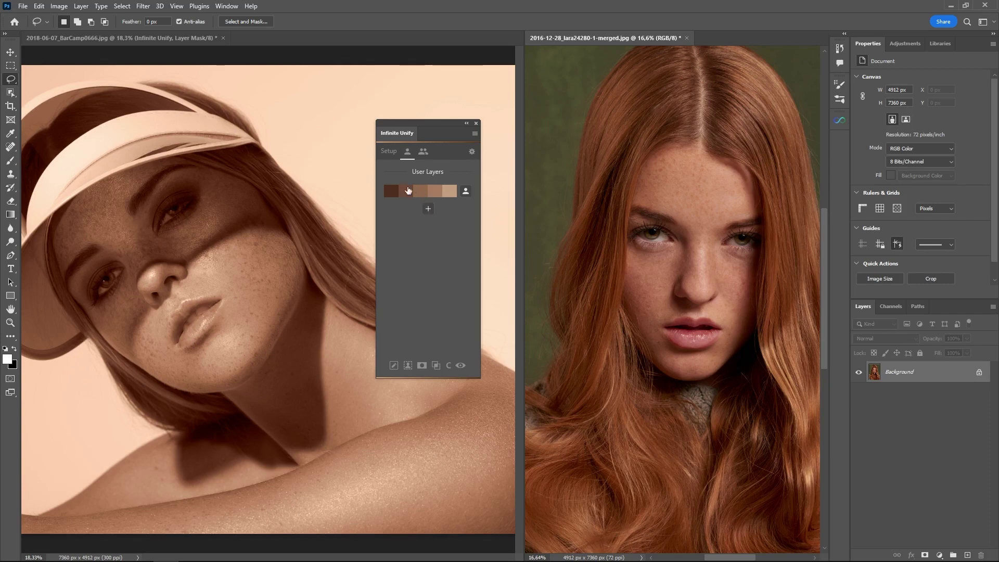
pyautogui.click(426, 194)
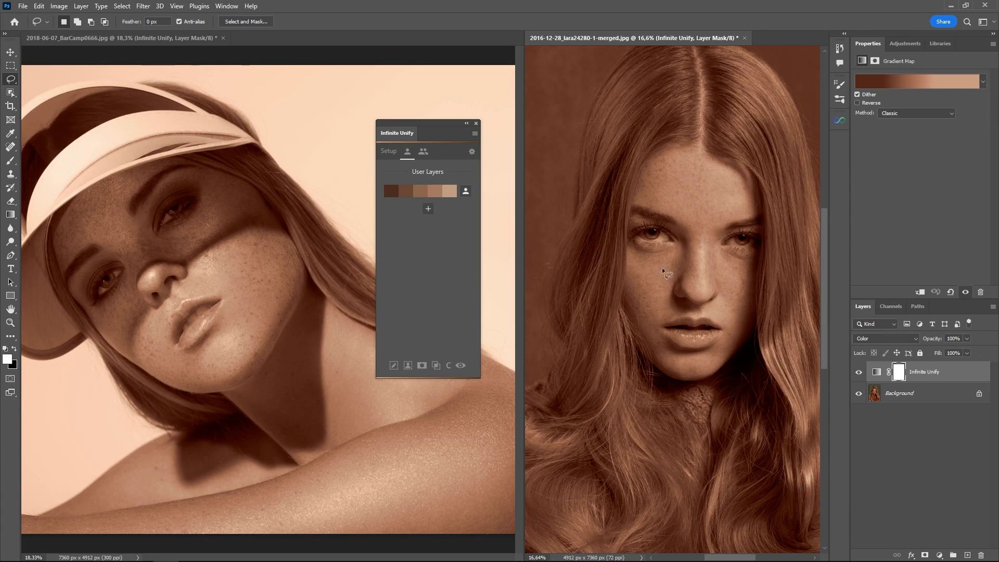
pyautogui.moveTo(951, 371); pyautogui.dragTo(982, 555)
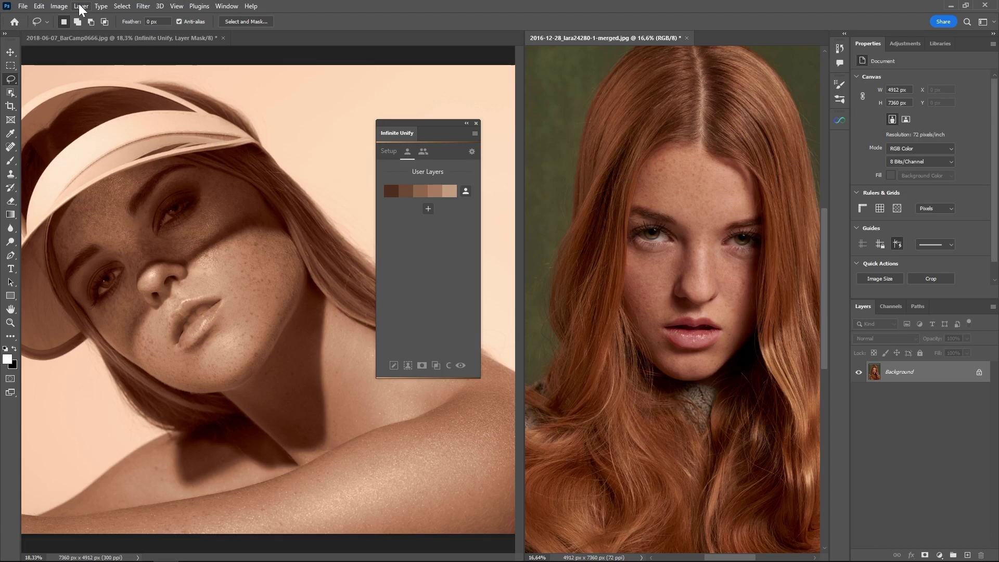
# Step: Create an Infinite Unify layer on the red-haired portrait and view its gradient in the Gradient Editor
pyautogui.click(389, 152)
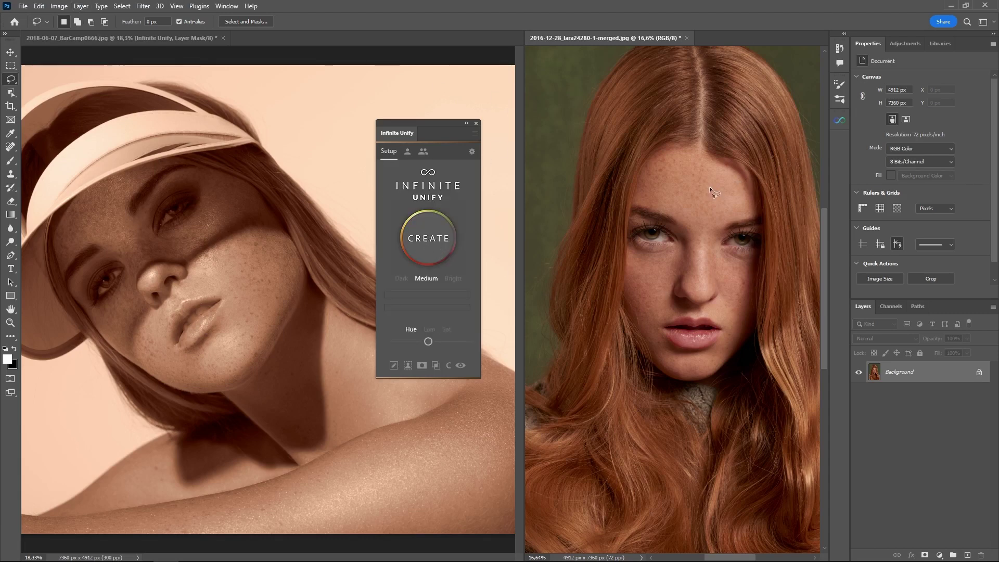
pyautogui.click(433, 246)
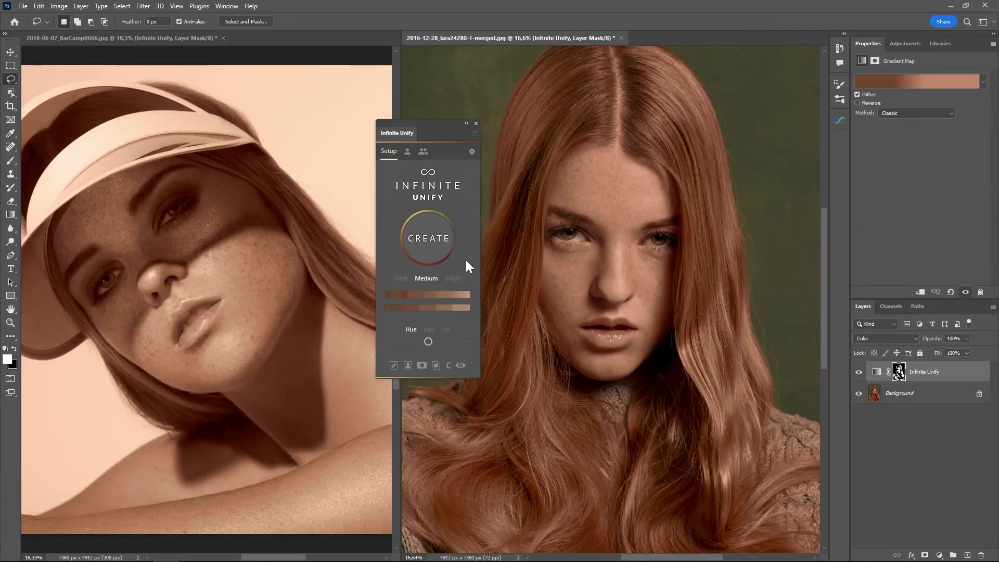
pyautogui.click(922, 80)
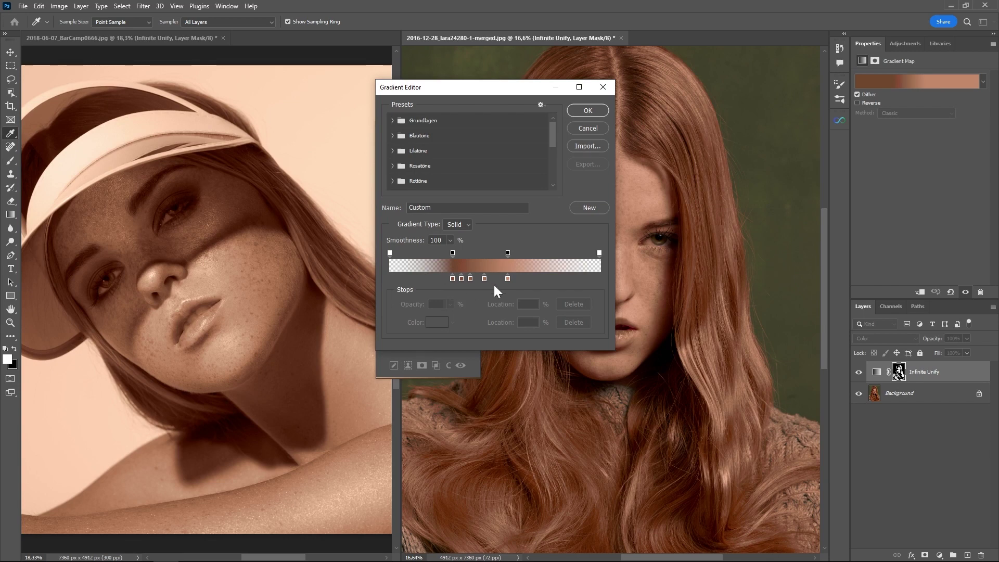
pyautogui.click(586, 127)
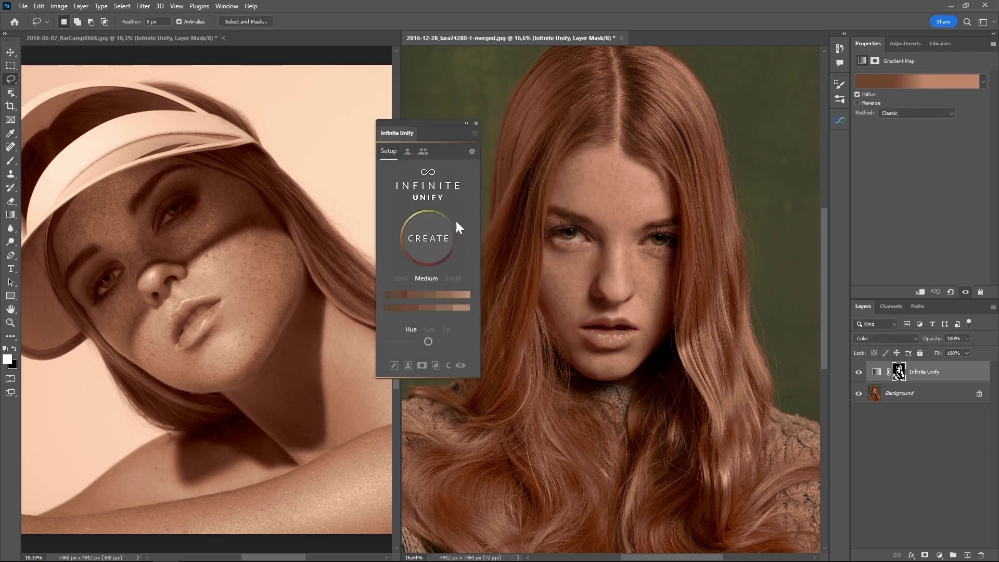
# Step: Pick the saved swatch under User Layers to bring up the Apply Gradient Map prompt
pyautogui.click(407, 151)
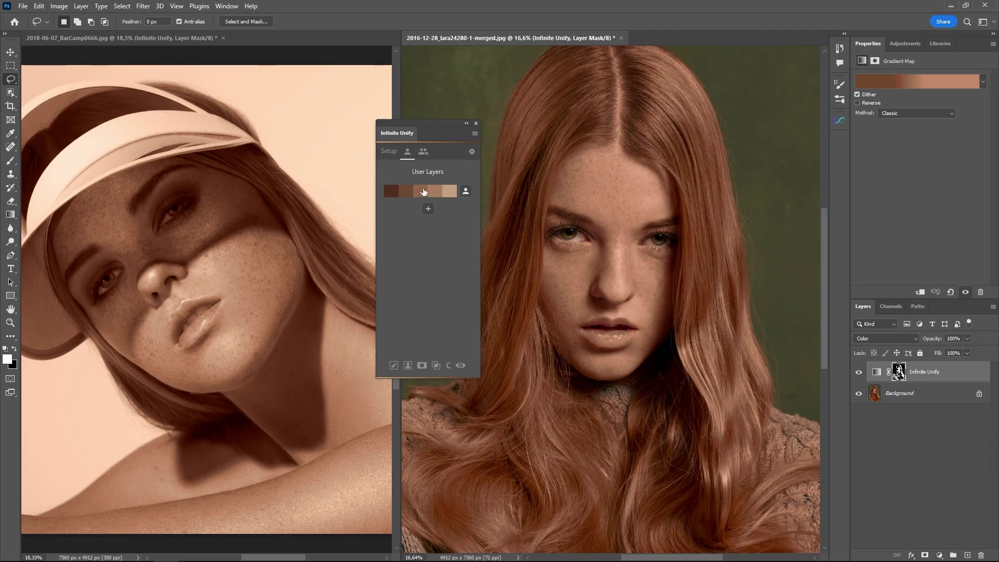
pyautogui.click(424, 192)
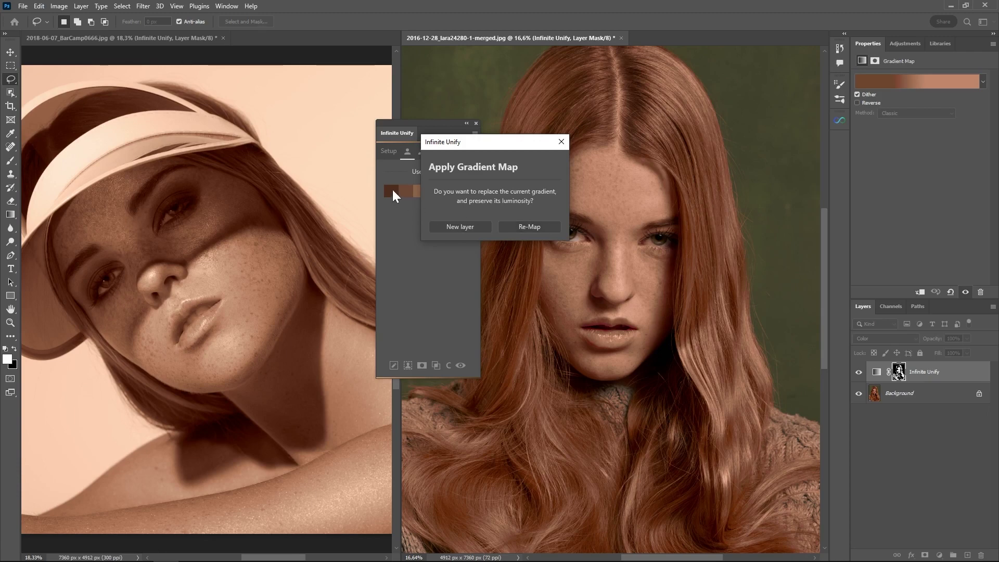
# Step: Move the Apply Gradient Map prompt aside and choose Re-Map to keep the existing layer's luminosity
pyautogui.moveTo(458, 141); pyautogui.dragTo(527, 155)
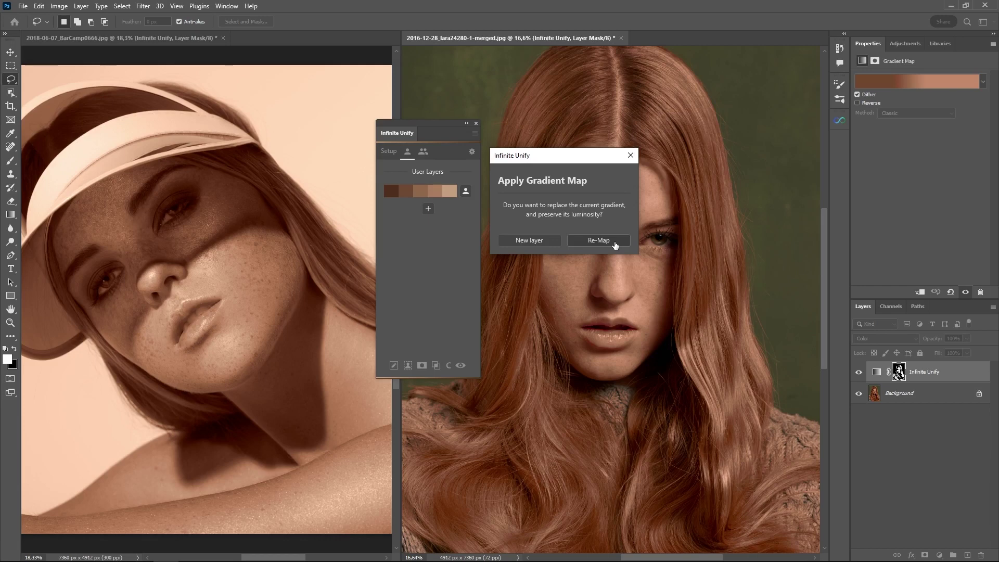
pyautogui.click(599, 240)
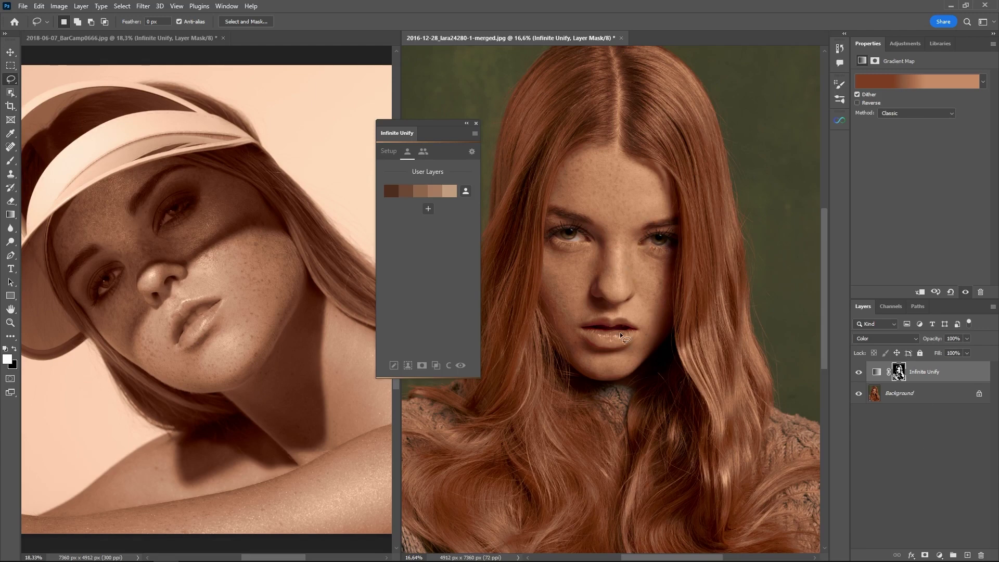
# Step: Add the swatch as a new layer above Background, compare it with the re-mapped layer, then hide the left portrait's toning
pyautogui.click(943, 395)
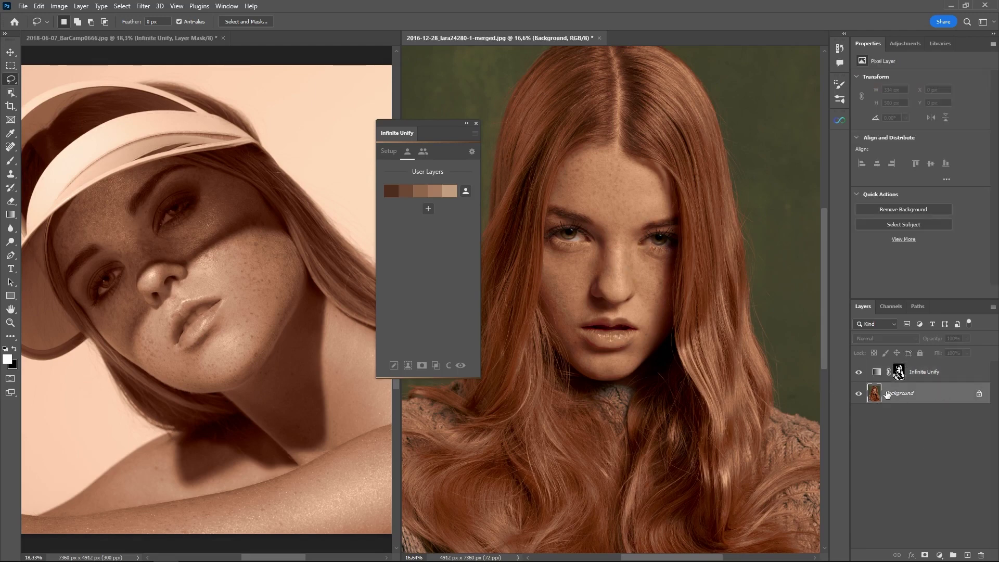
pyautogui.click(425, 200)
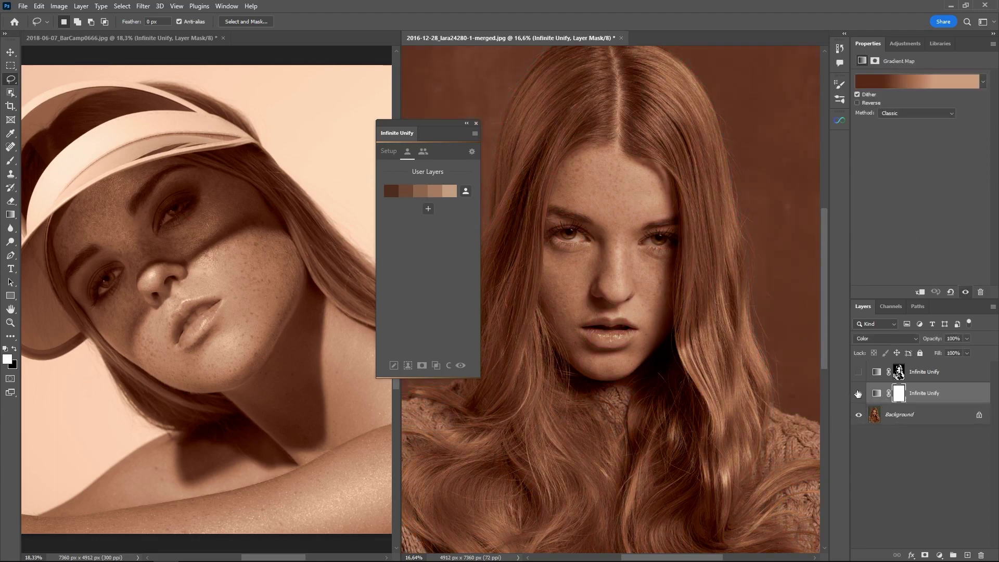
pyautogui.click(859, 393)
pyautogui.click(858, 371)
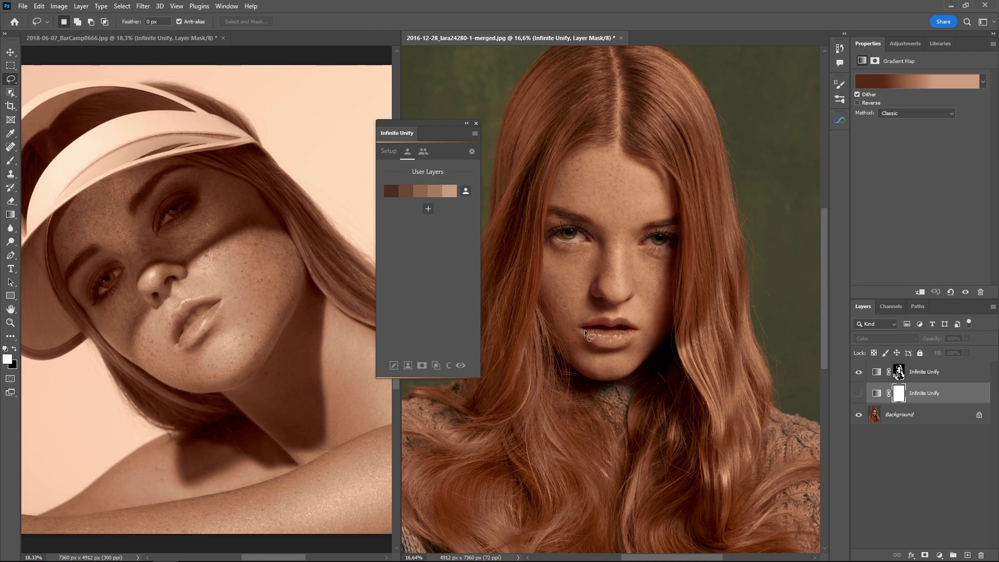
pyautogui.click(96, 40)
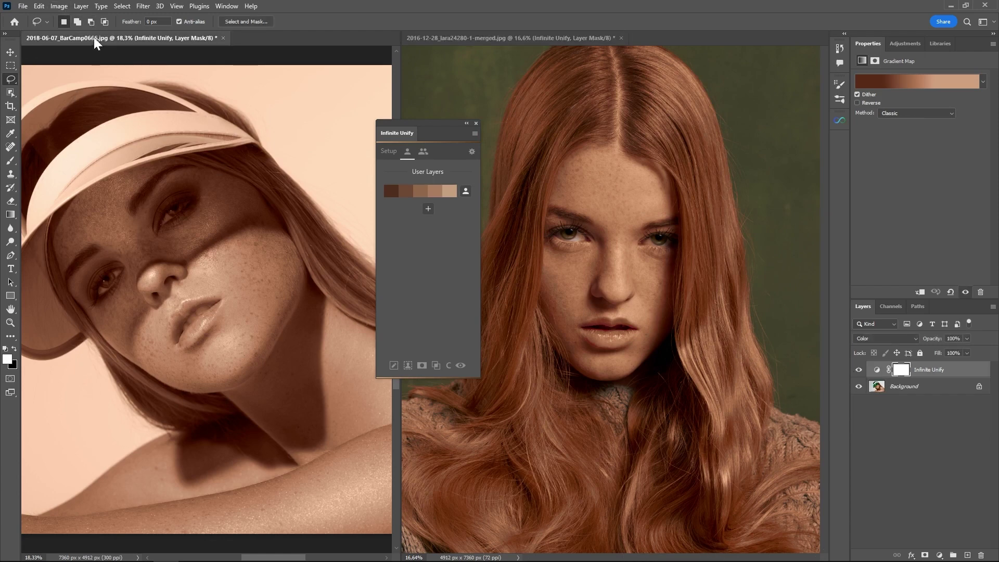
pyautogui.click(858, 370)
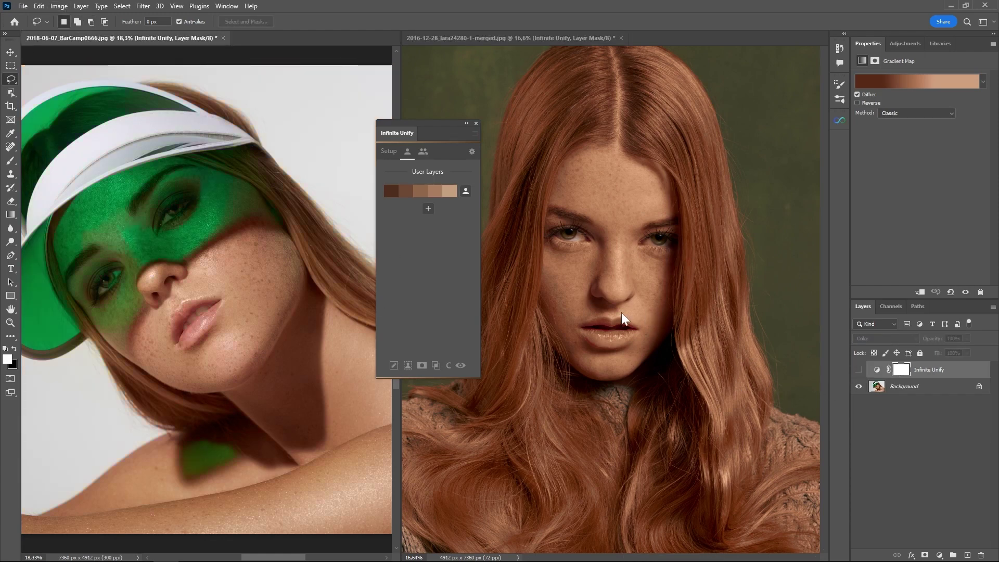